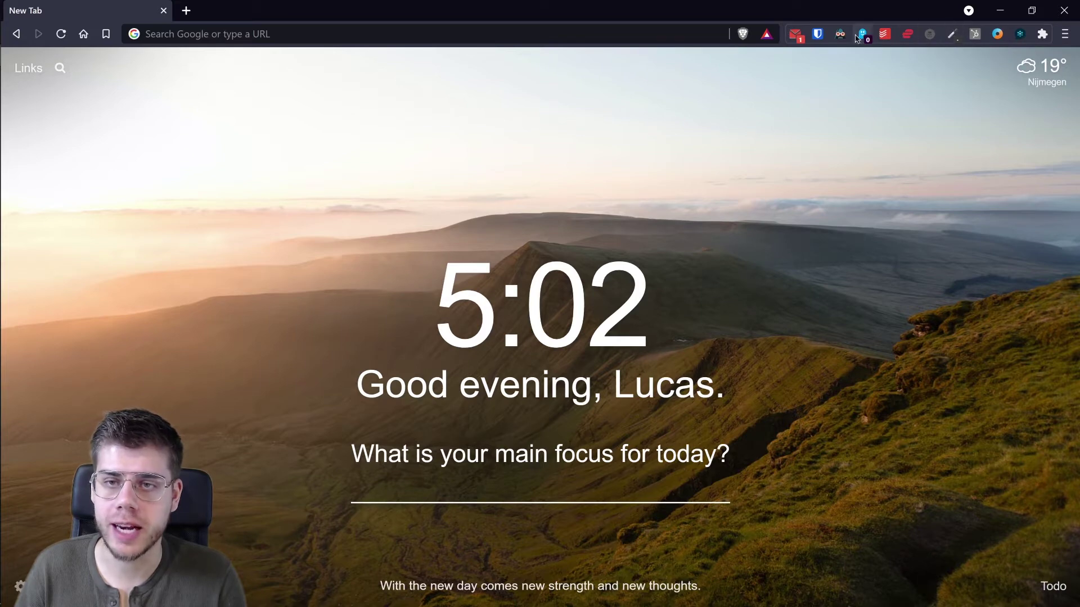
Show the Checker Plus inbox preview listing the unread WordPress 5.3.9 update email.
{"action": "left_click", "coordinate": [801, 34]}
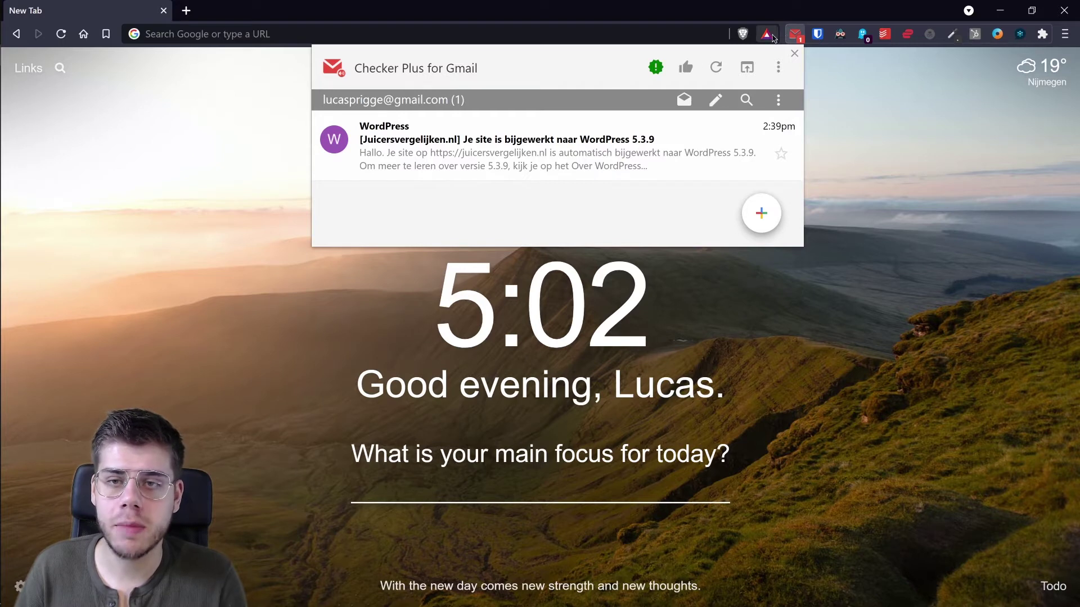
{"action": "left_click", "coordinate": [795, 36]}
{"action": "left_click", "coordinate": [796, 36]}
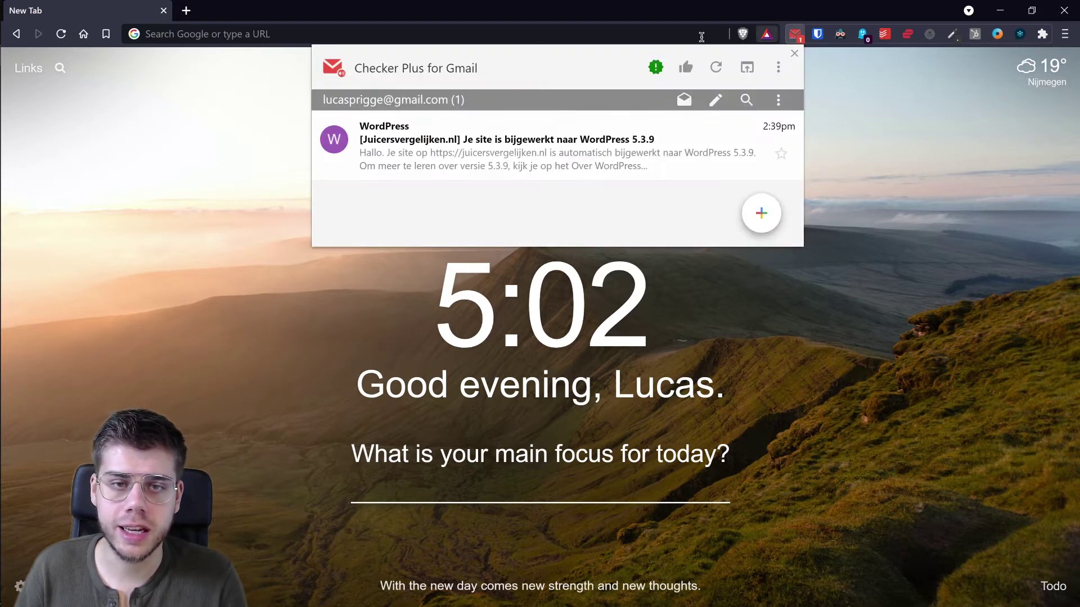
Open the WordPress update email and scroll through its message about version 5.8.1.
{"action": "left_click", "coordinate": [417, 145]}
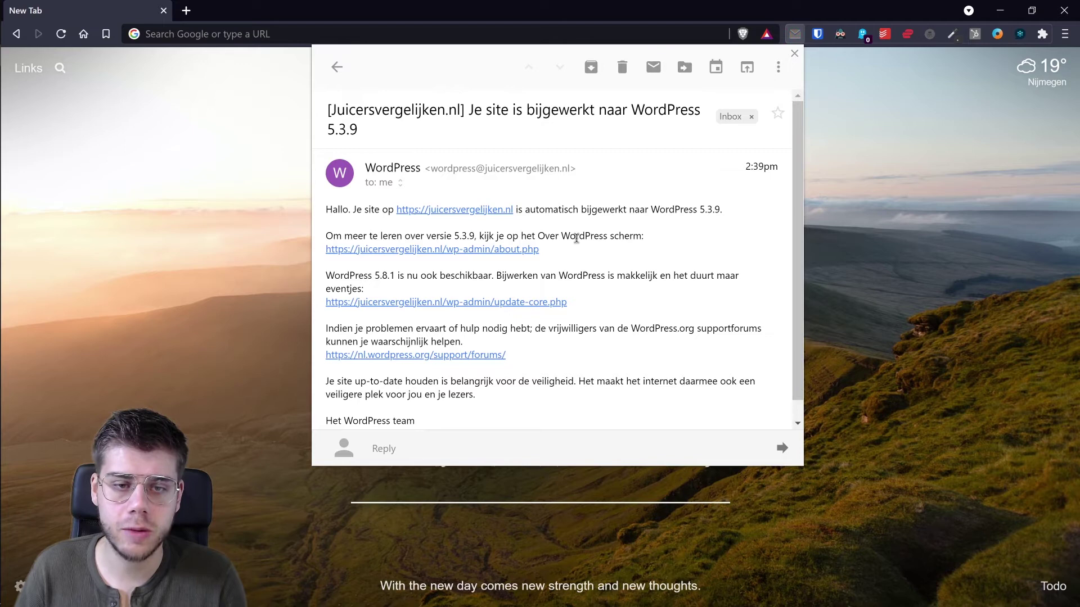
{"action": "scroll", "coordinate": [577, 238], "scroll_direction": "down", "scroll_amount": 1}
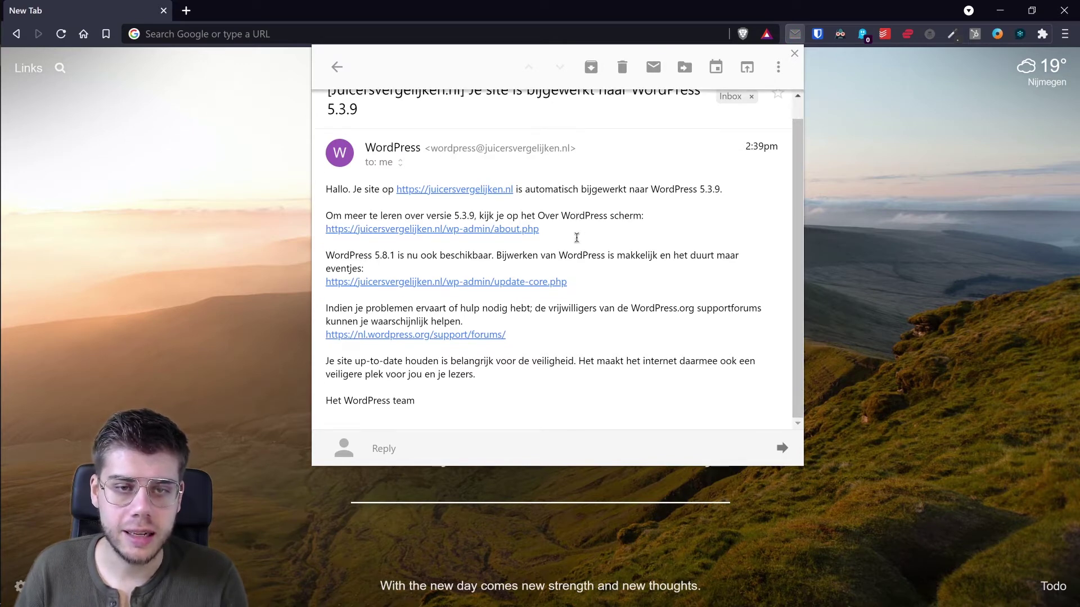
{"action": "scroll", "coordinate": [577, 237], "scroll_direction": "up", "scroll_amount": 1}
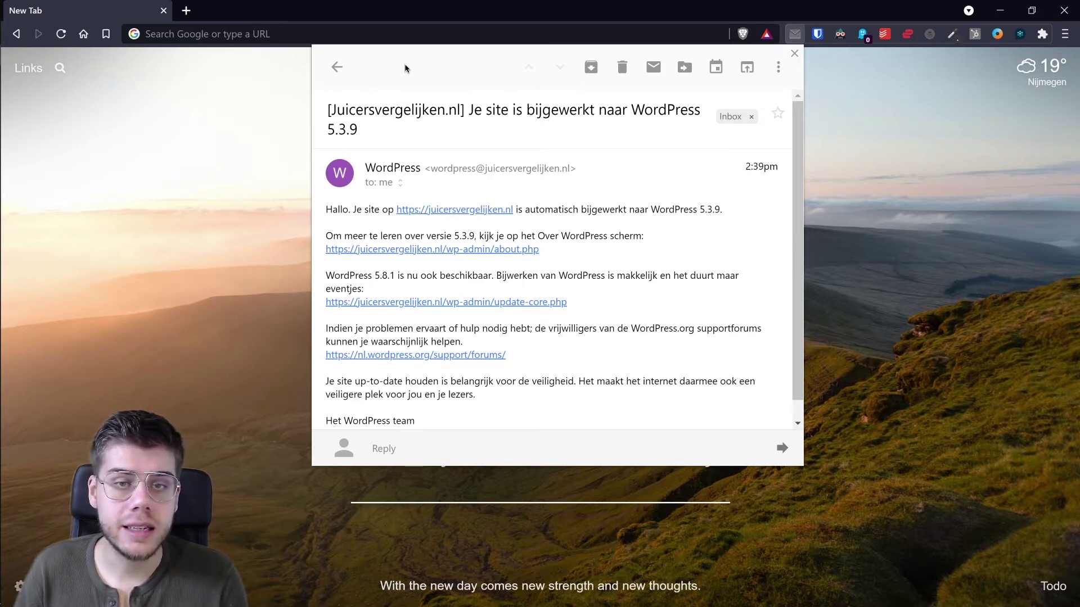
Go back from the email to the Checker Plus inbox list.
{"action": "left_click", "coordinate": [337, 67]}
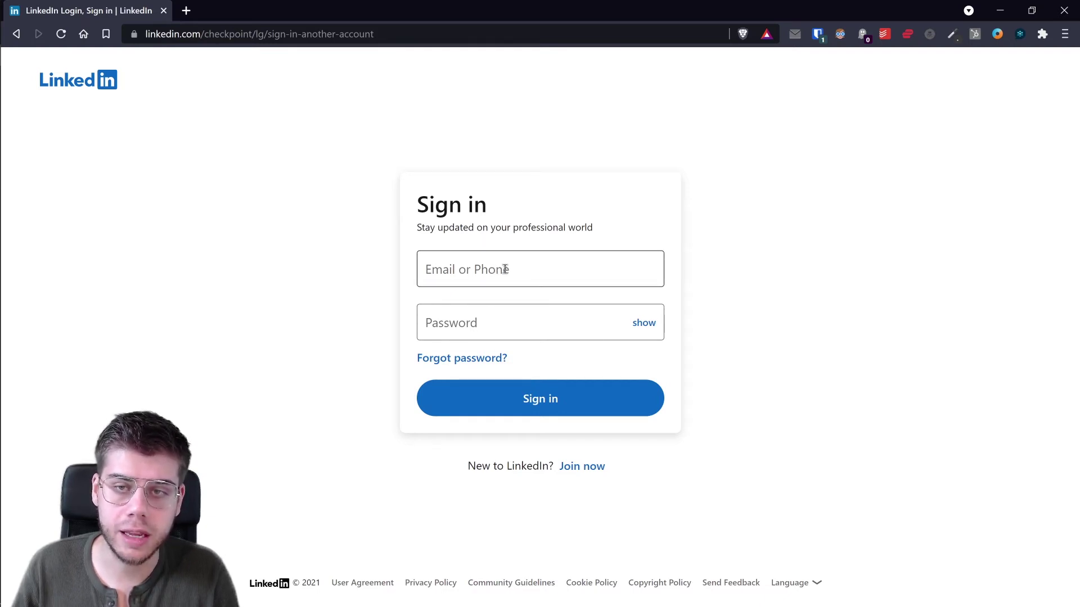
Autofill the LinkedIn sign-in form with the saved linkedin.com login from the Bitwarden vault.
{"action": "right_click", "coordinate": [719, 194]}
{"action": "left_click", "coordinate": [821, 37]}
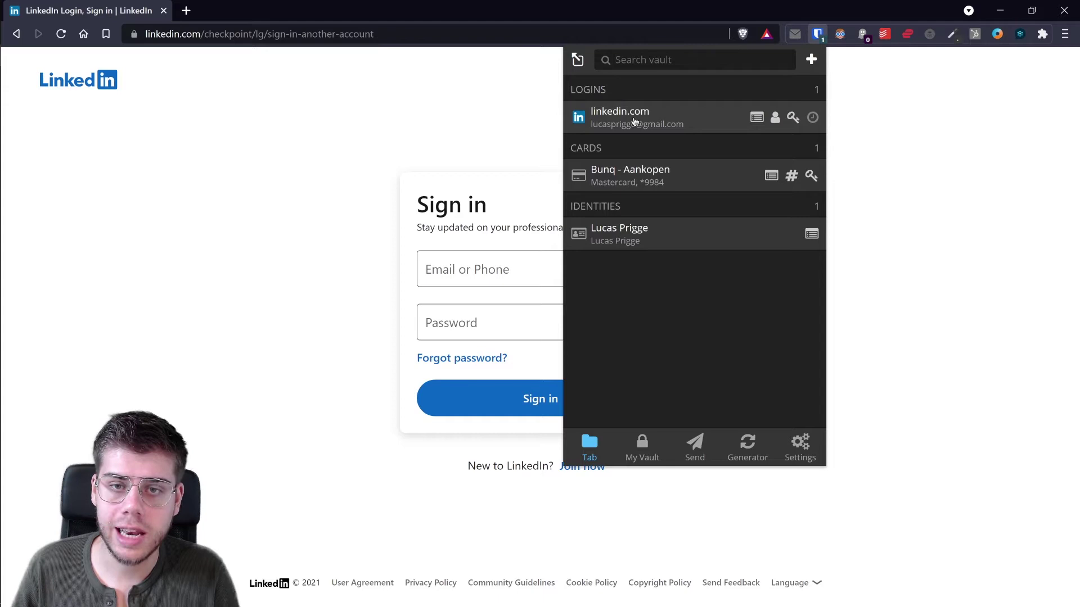
{"action": "left_click", "coordinate": [630, 121]}
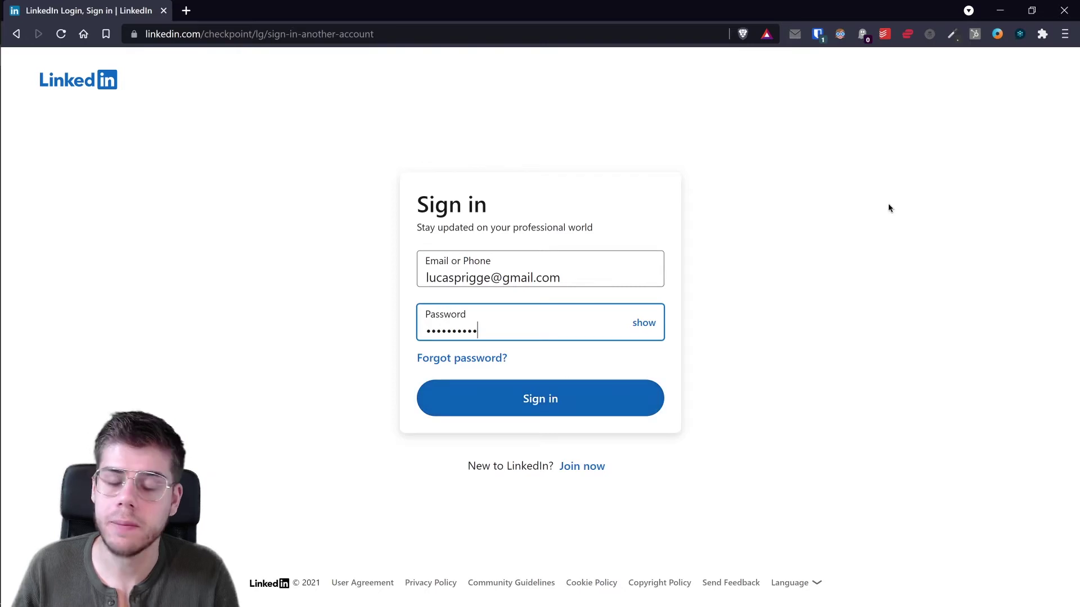
{"action": "left_click", "coordinate": [817, 36]}
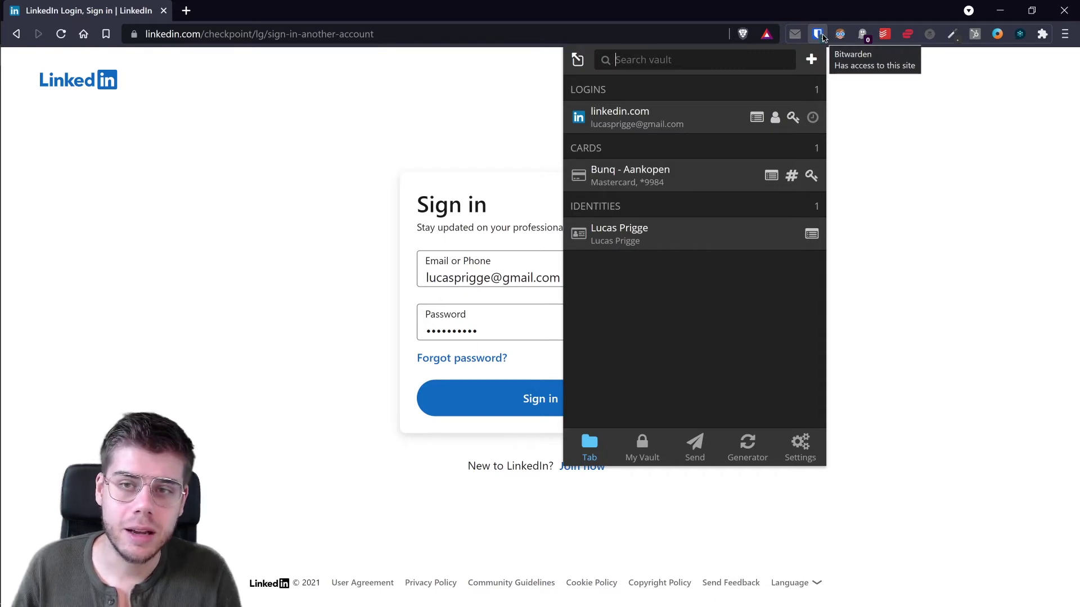
Dismiss the Bitwarden panel, leaving the LinkedIn credentials filled in.
{"action": "left_click", "coordinate": [819, 35]}
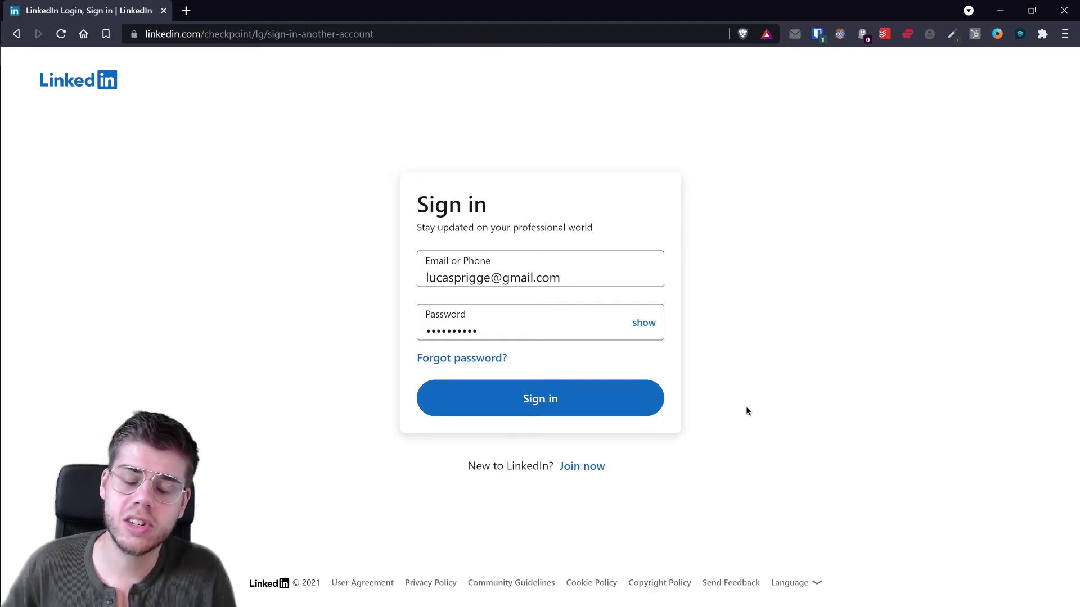
Switch Dark Reader on so web pages render dark, then close its settings panel.
{"action": "right_click", "coordinate": [881, 142]}
{"action": "left_click", "coordinate": [840, 33]}
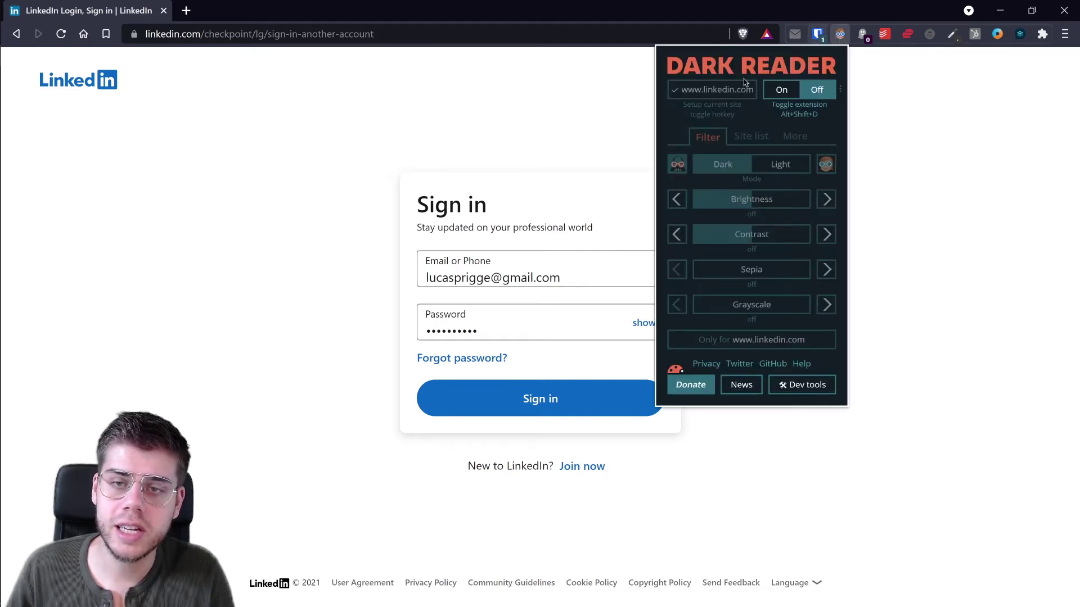
{"action": "left_click", "coordinate": [782, 91]}
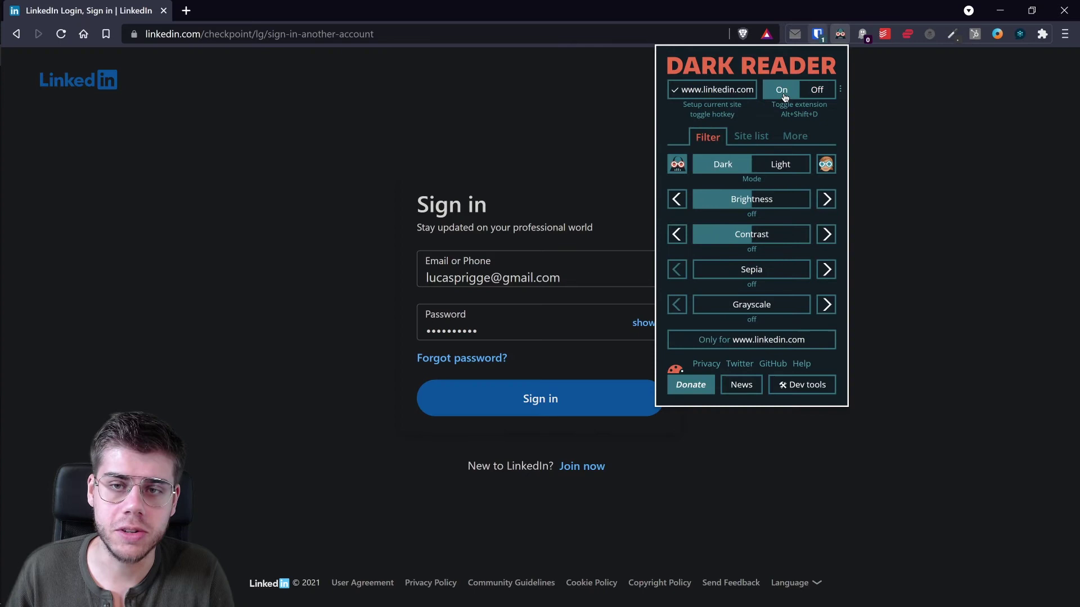
{"action": "left_click", "coordinate": [599, 102]}
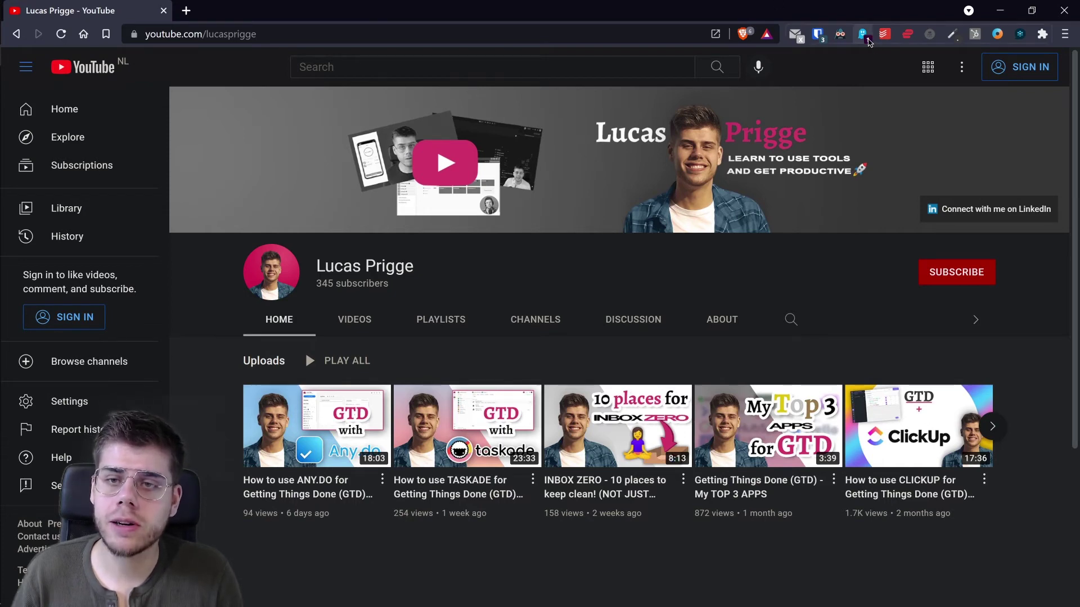
In Ghostery's simplified view, turn off ad-blocking and anti-tracking for youtube.com.
{"action": "left_click", "coordinate": [867, 41]}
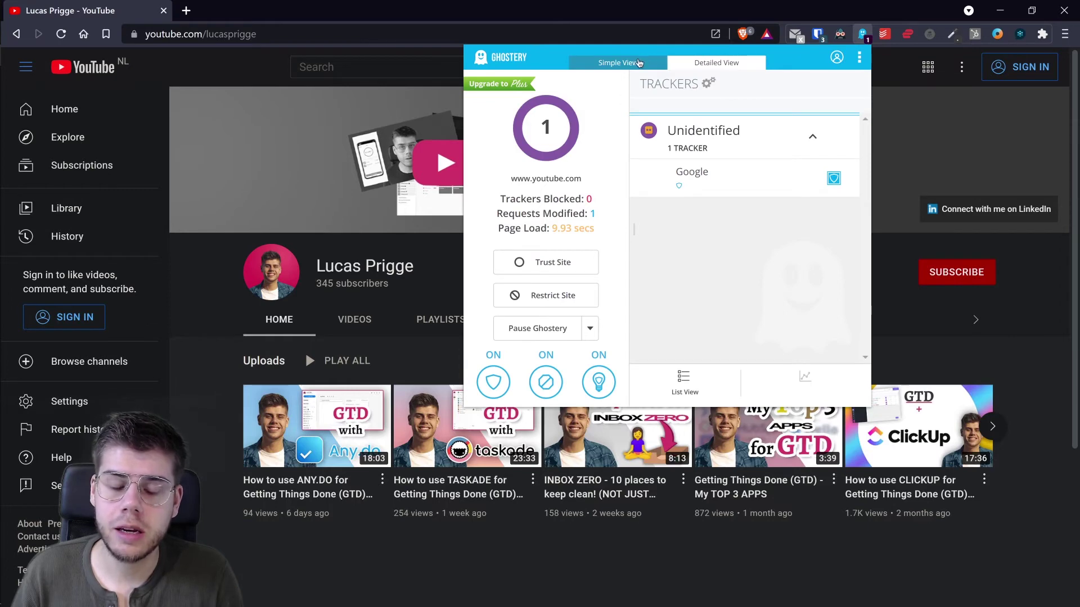
{"action": "left_click", "coordinate": [640, 63]}
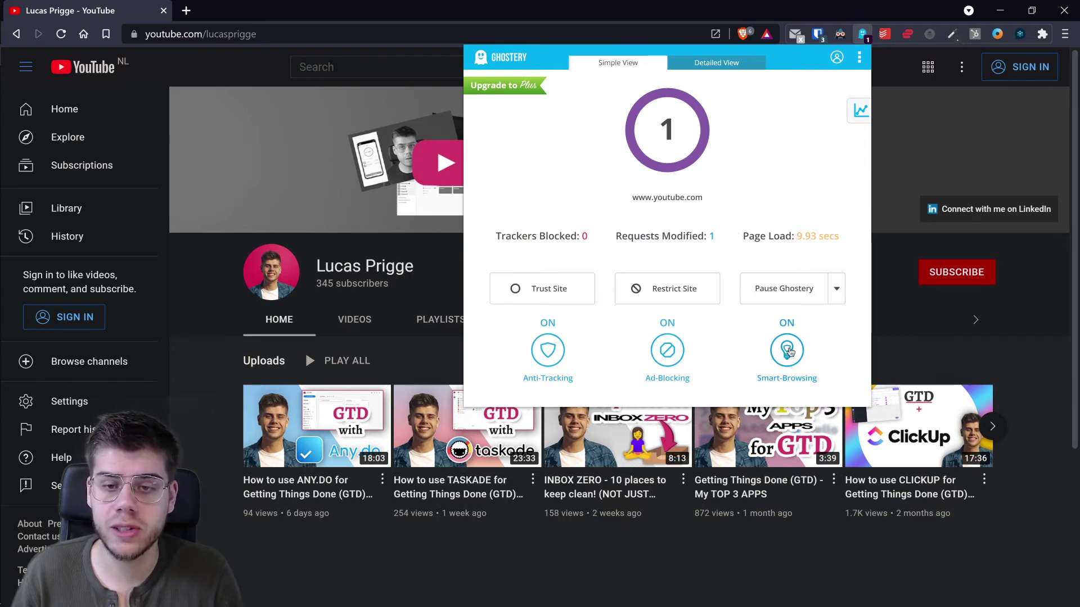
{"action": "left_click", "coordinate": [664, 364]}
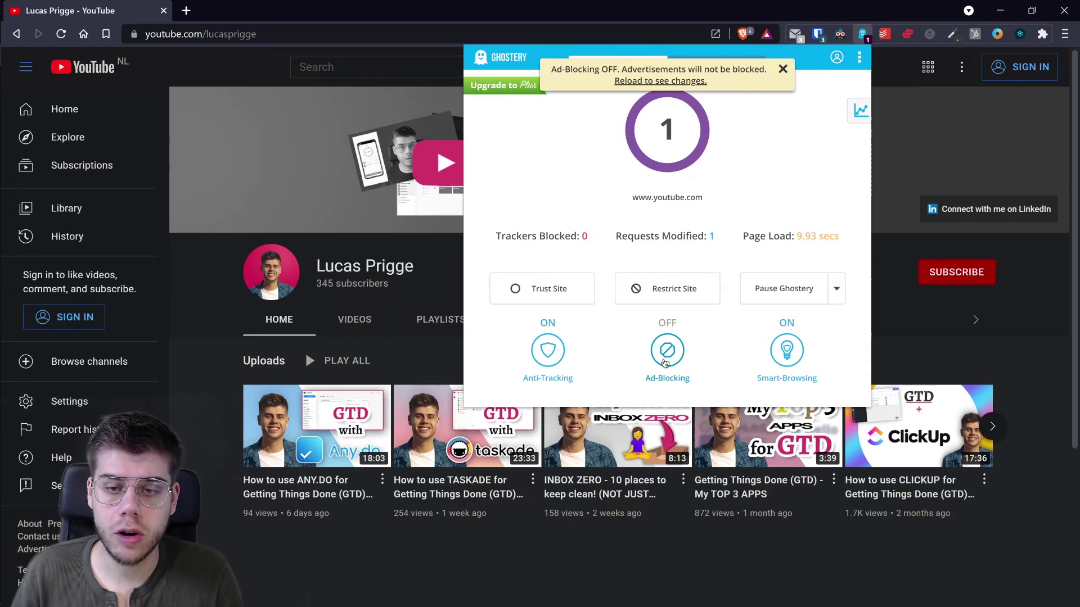
{"action": "left_click", "coordinate": [550, 364]}
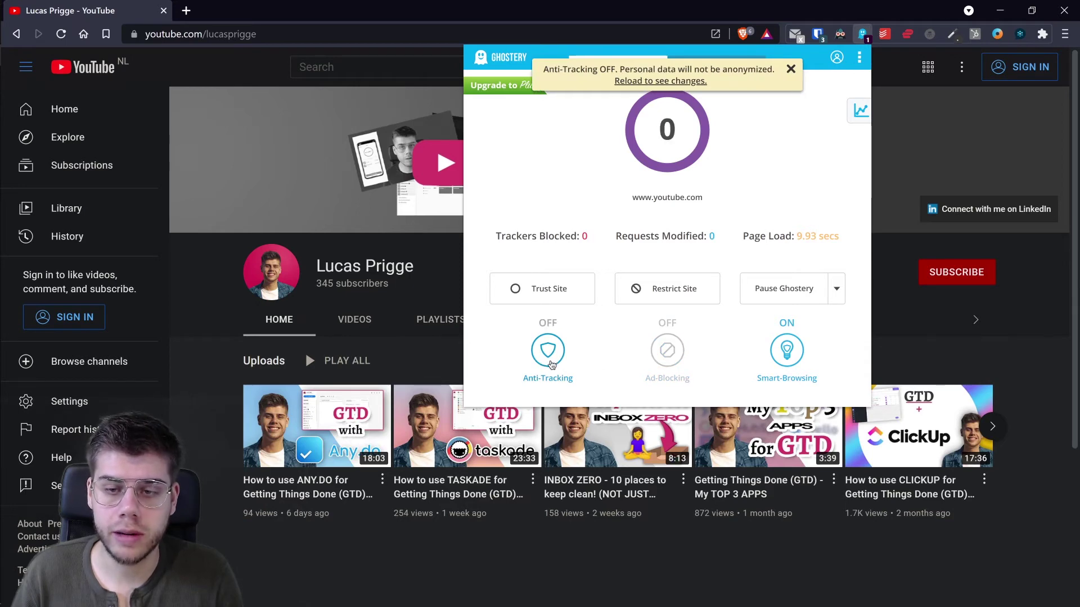
Toggle Restrict Site on and back off, then reopen Ghostery and dismiss the pending updates notice.
{"action": "left_click", "coordinate": [673, 291]}
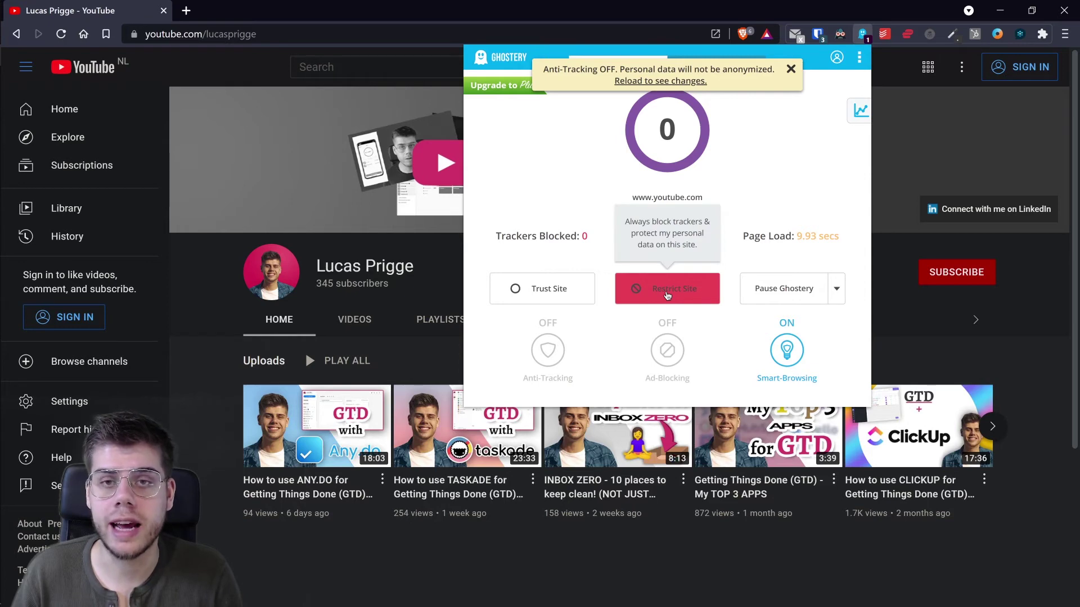
{"action": "left_click", "coordinate": [667, 292]}
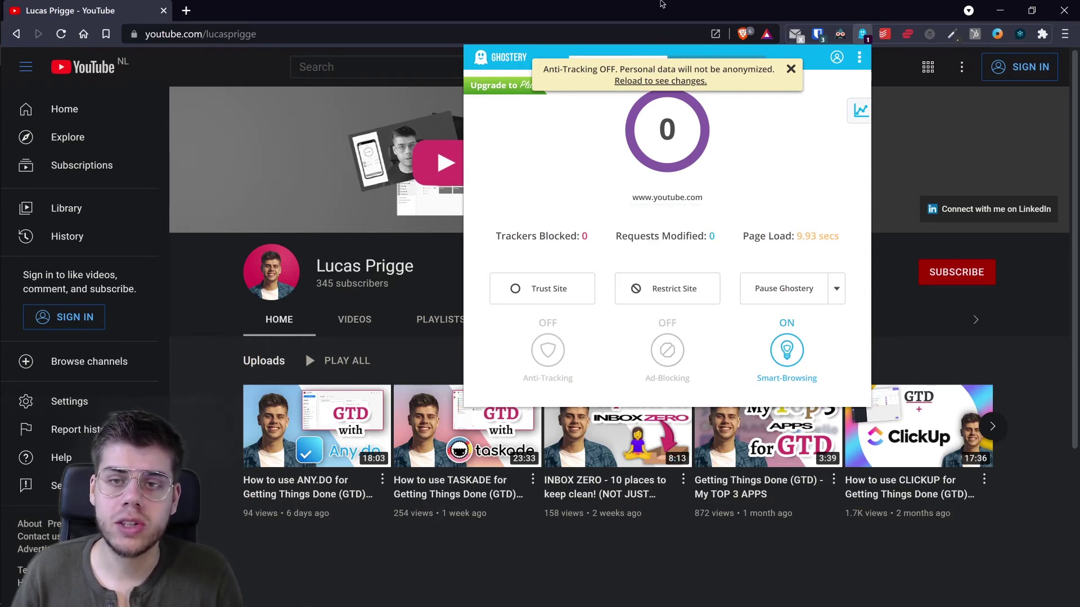
{"action": "left_click", "coordinate": [662, 4]}
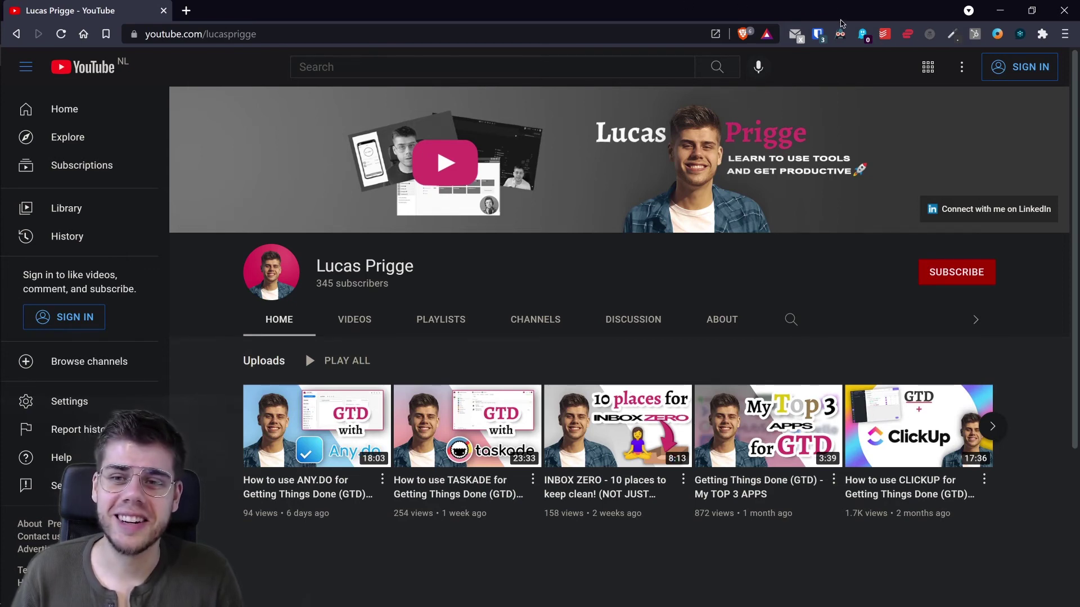
{"action": "left_click", "coordinate": [863, 35]}
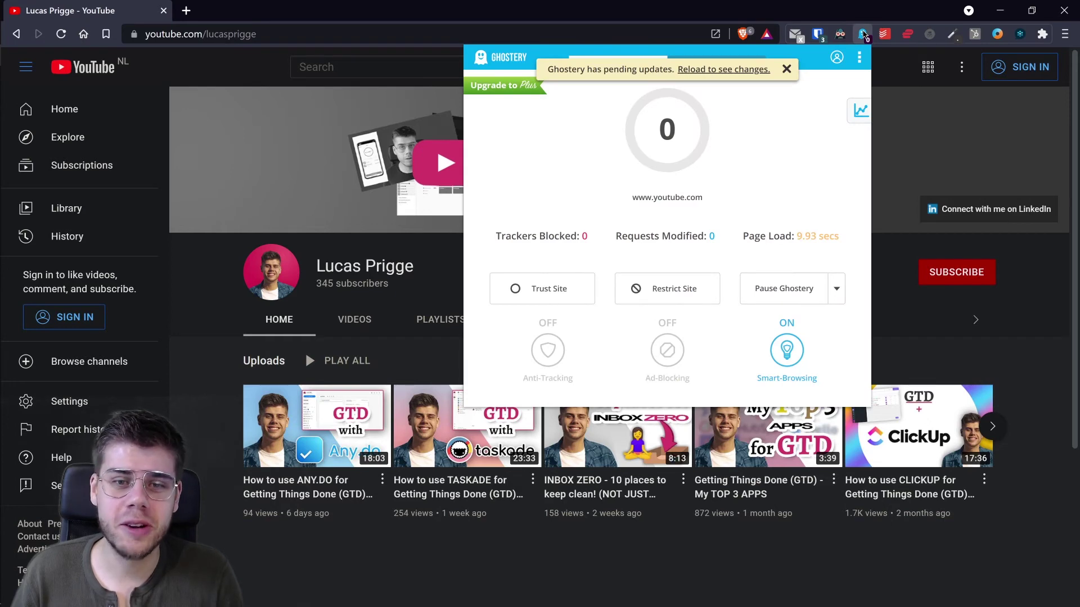
{"action": "left_click", "coordinate": [786, 69]}
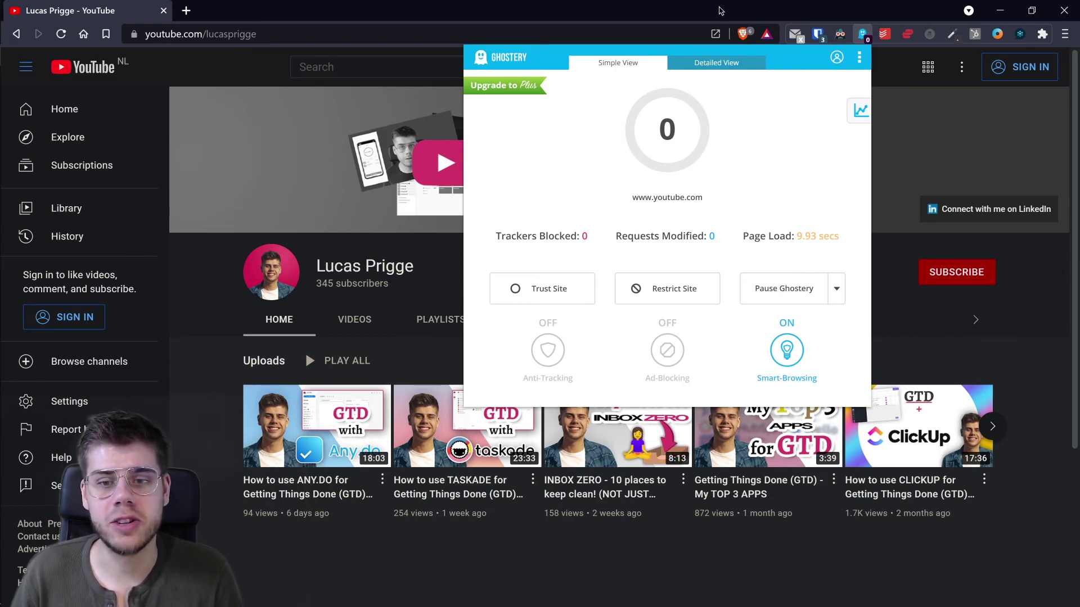
Dismiss the Ghostery panel, returning to the dark YouTube channel page.
{"action": "left_click", "coordinate": [719, 10]}
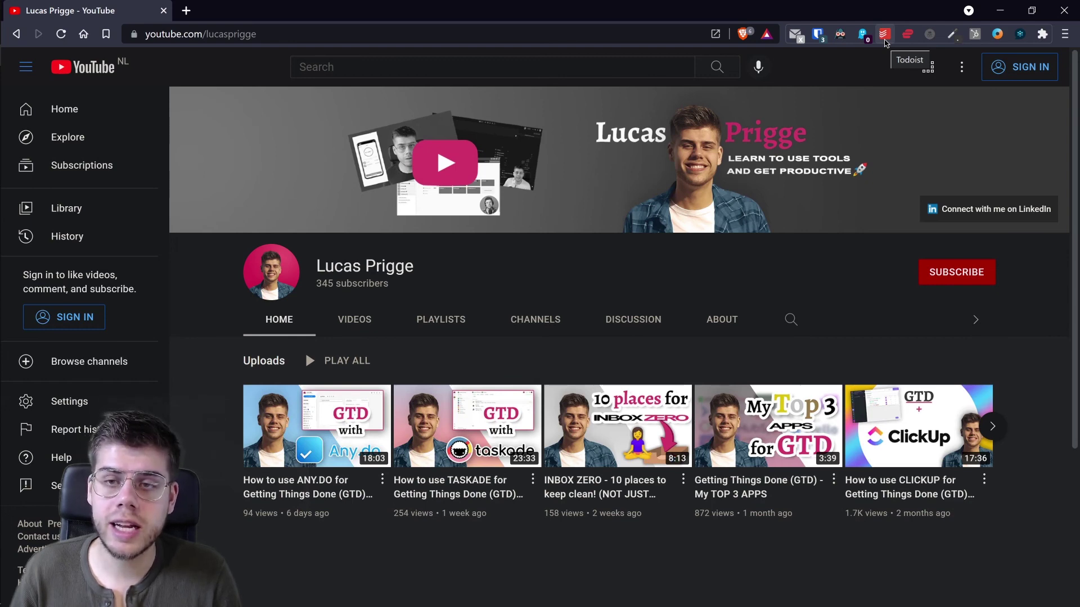
Draft a Todoist task from the YouTube channel page with No Date, after dismissing the rating prompt.
{"action": "left_click", "coordinate": [884, 39]}
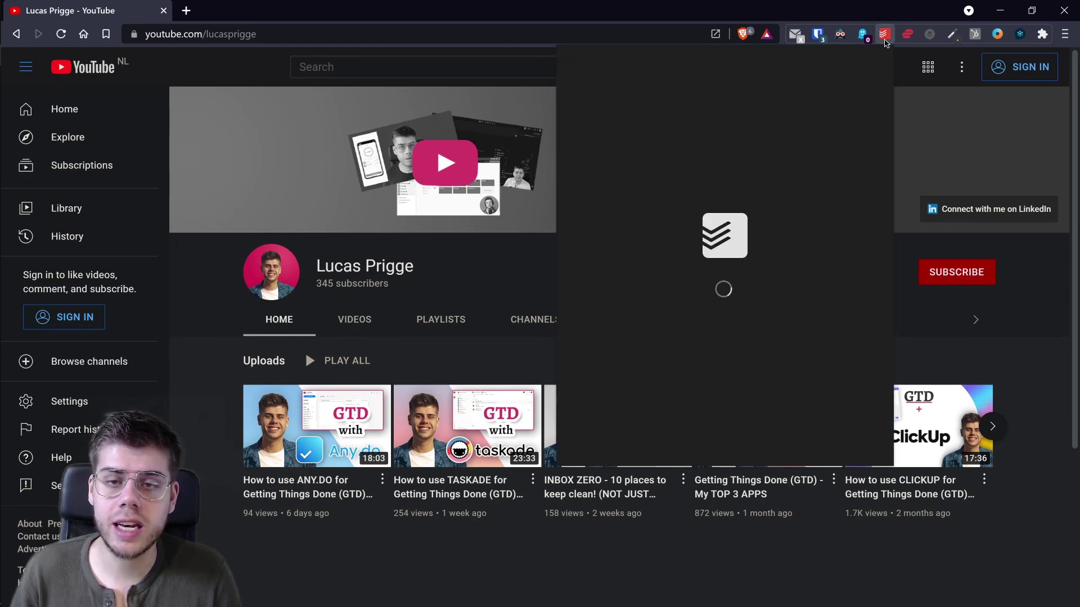
{"action": "left_click", "coordinate": [810, 103]}
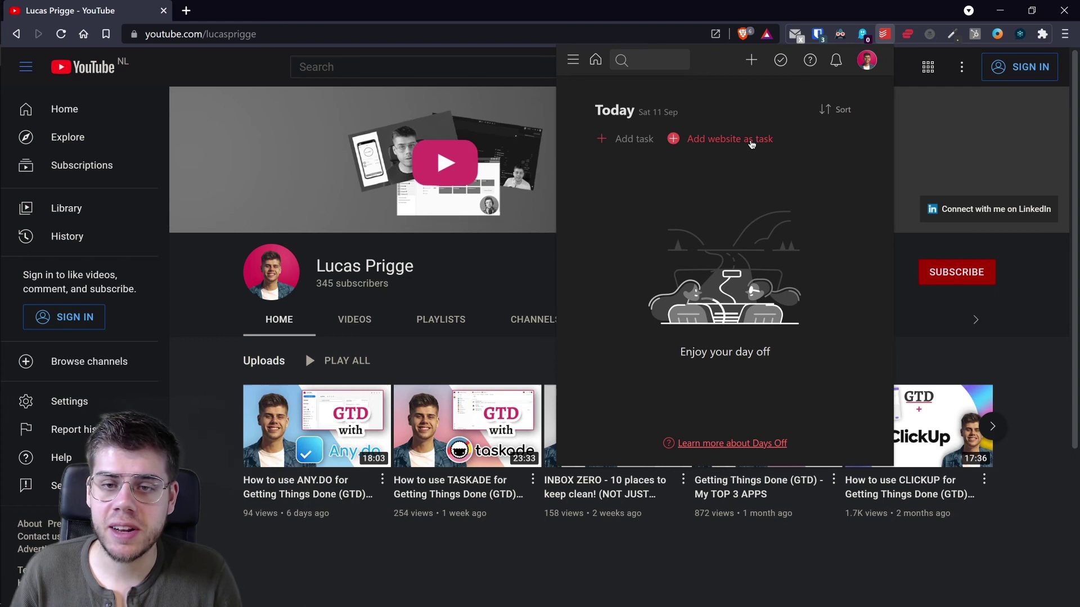
{"action": "left_click", "coordinate": [751, 144]}
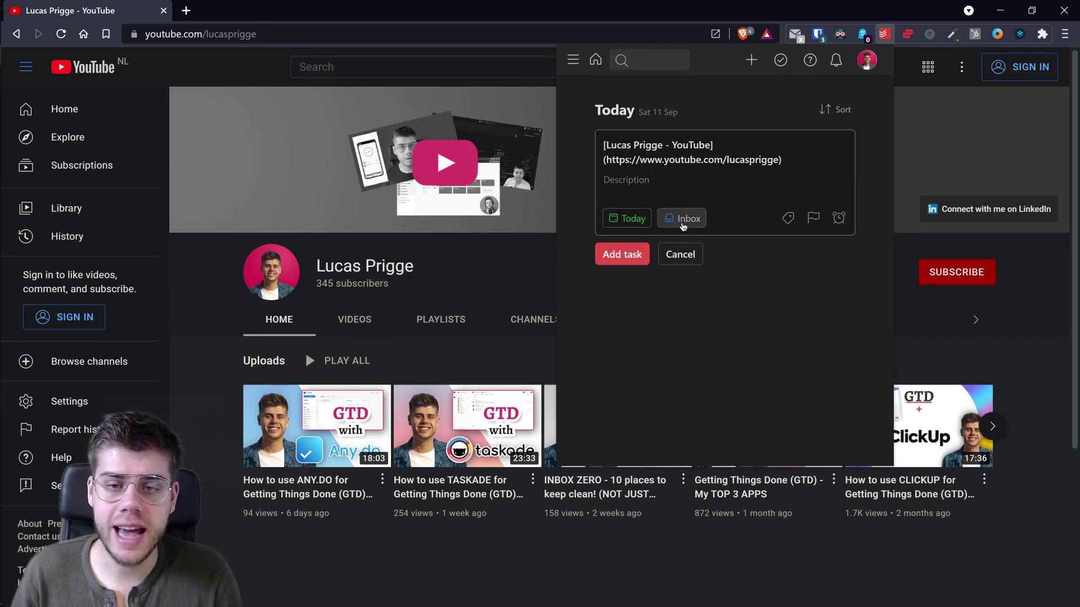
{"action": "left_click", "coordinate": [634, 226]}
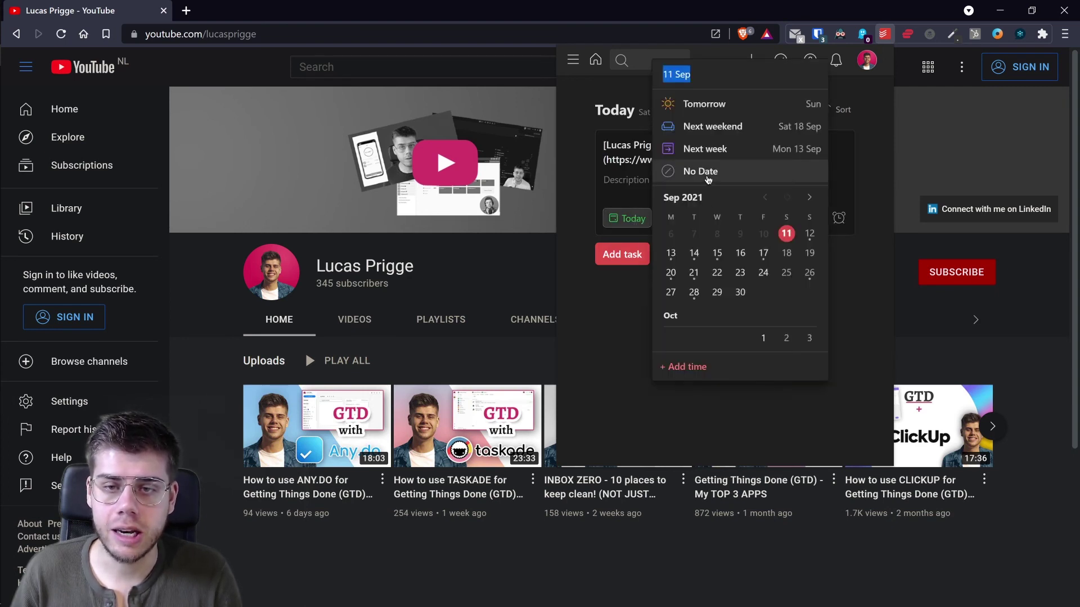
{"action": "left_click", "coordinate": [708, 177]}
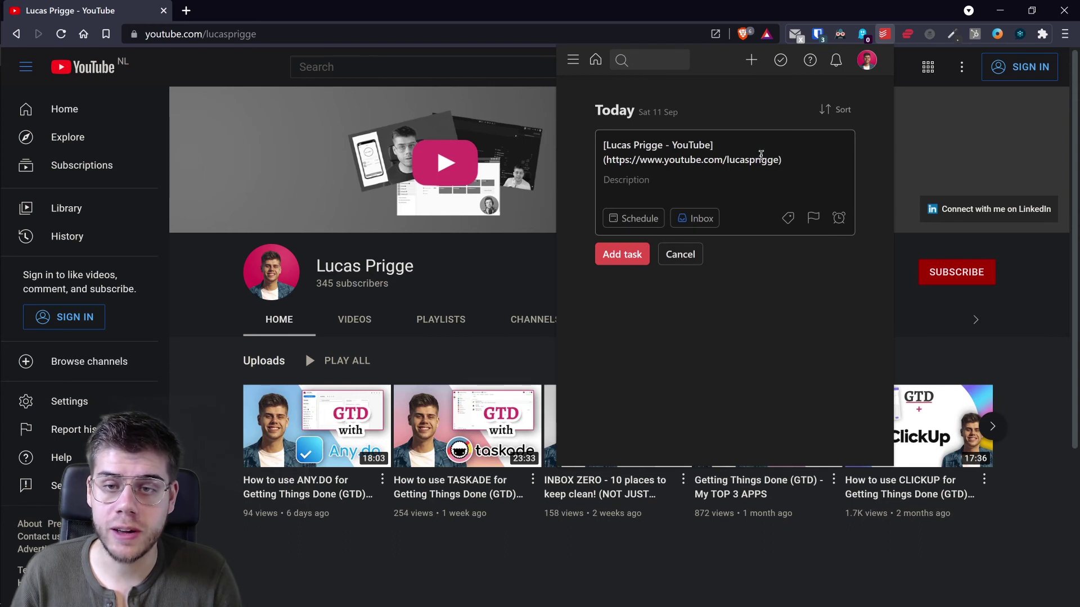